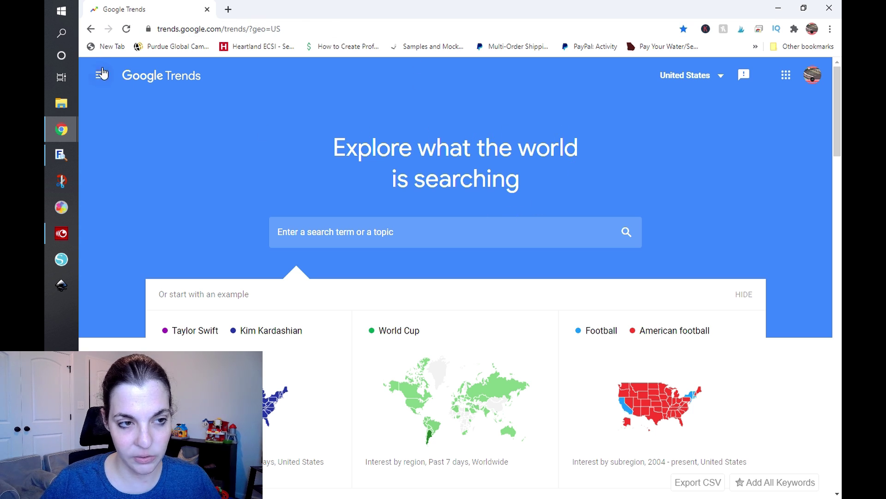
Step: Go to Trending Searches and scroll through the United States Daily Search Trends list
{"action": "left_click", "coordinate": [101, 75]}
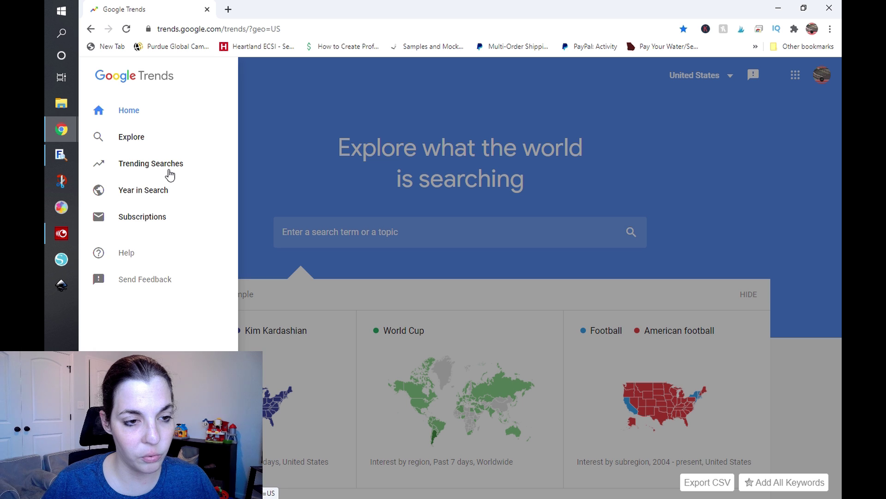
{"action": "left_click", "coordinate": [170, 174]}
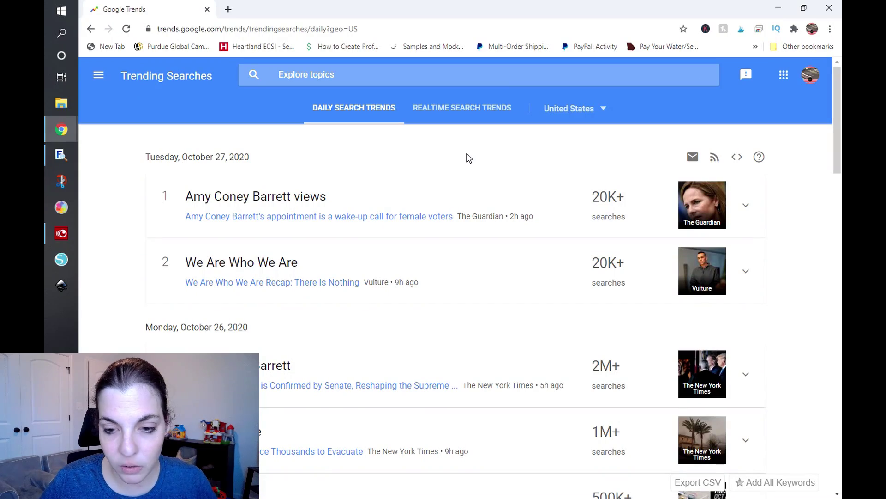
{"action": "scroll", "coordinate": [468, 157], "scroll_direction": "down", "scroll_amount": 3}
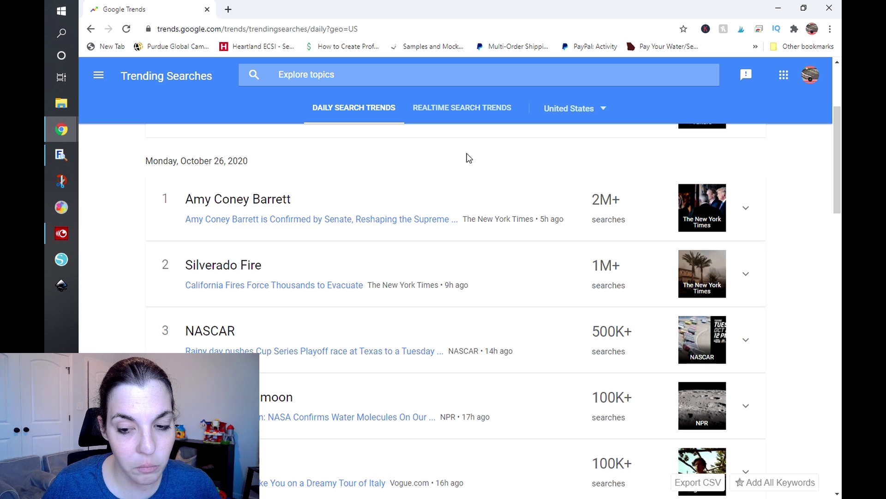
{"action": "scroll", "coordinate": [469, 158], "scroll_direction": "down", "scroll_amount": 2}
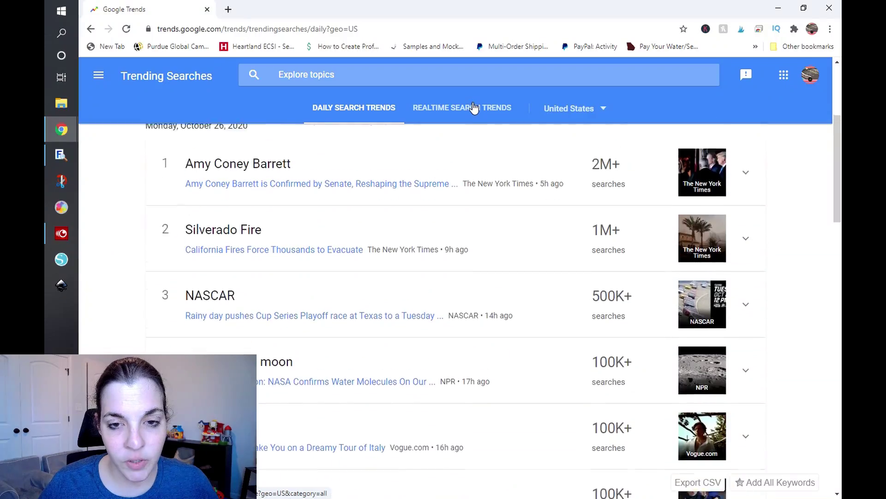
Step: Switch to Realtime Search Trends, scroll the stories, and keep United States as the country
{"action": "left_click", "coordinate": [474, 107]}
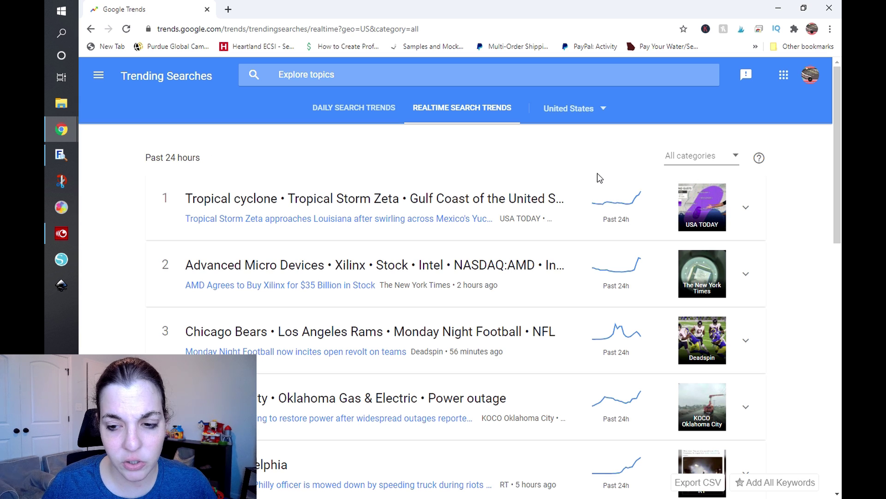
{"action": "scroll", "coordinate": [599, 178], "scroll_direction": "down", "scroll_amount": 4}
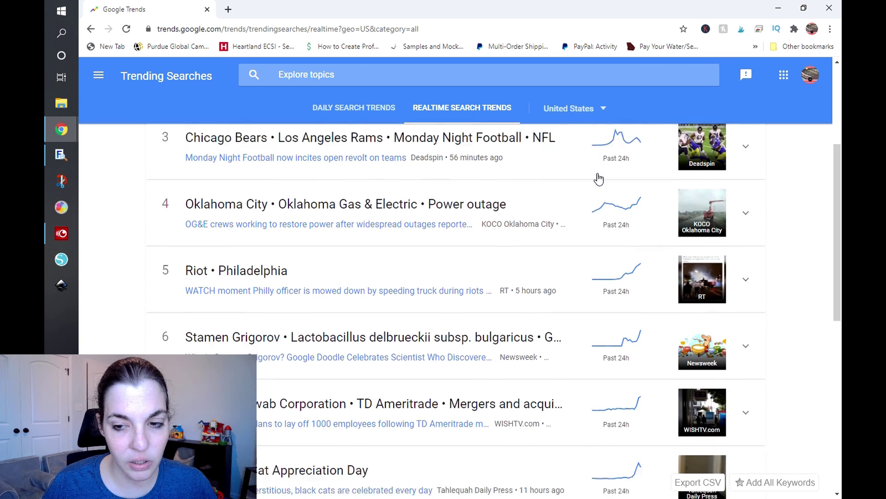
{"action": "scroll", "coordinate": [599, 178], "scroll_direction": "down", "scroll_amount": 2}
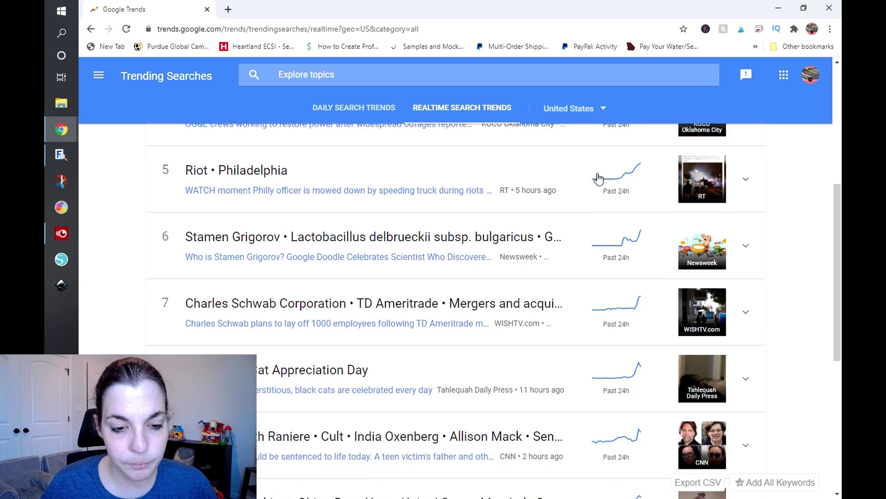
{"action": "scroll", "coordinate": [599, 179], "scroll_direction": "down", "scroll_amount": 1}
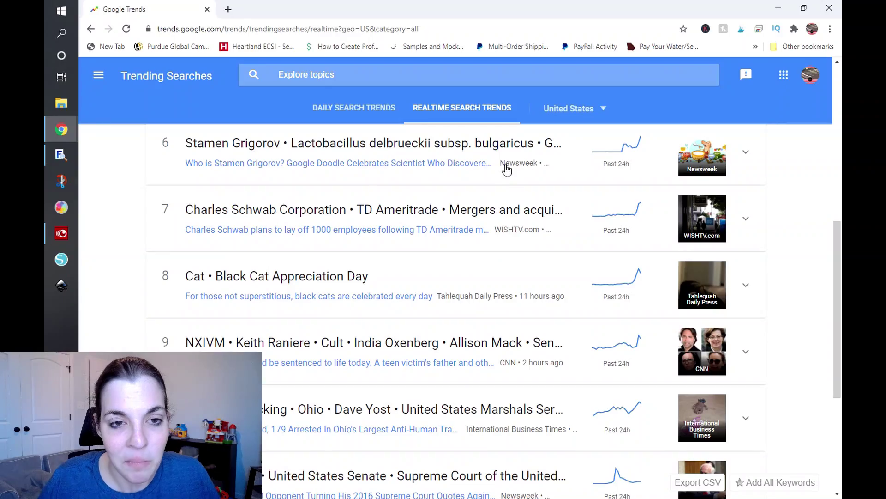
{"action": "left_click", "coordinate": [600, 111]}
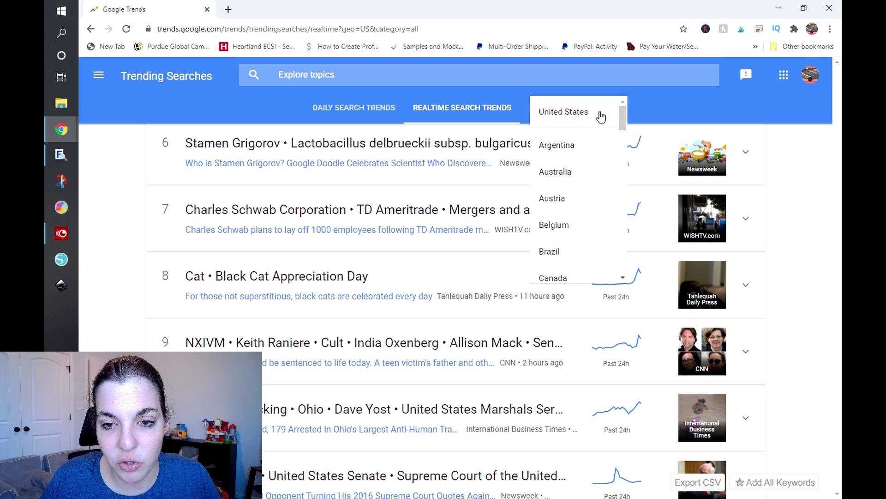
{"action": "left_click", "coordinate": [654, 104]}
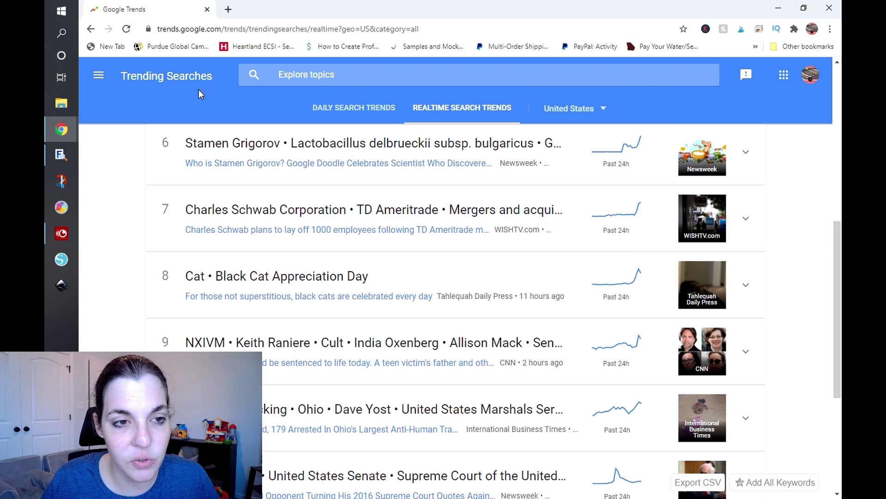
Step: Go to Explore and search for the term 'SVG'
{"action": "left_click", "coordinate": [99, 75]}
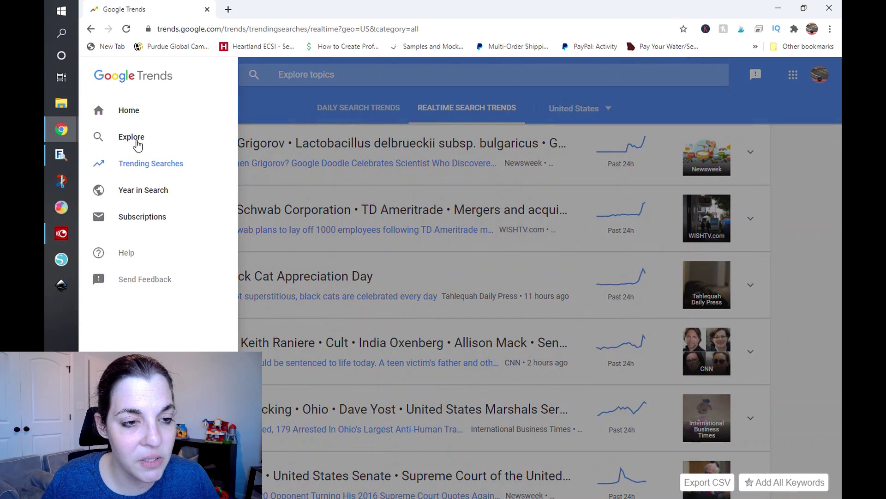
{"action": "left_click", "coordinate": [131, 137]}
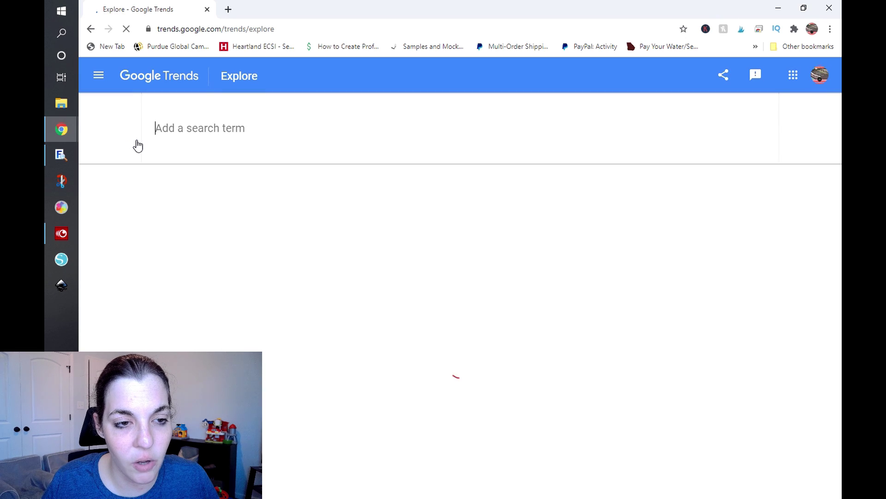
{"action": "left_click", "coordinate": [279, 127]}
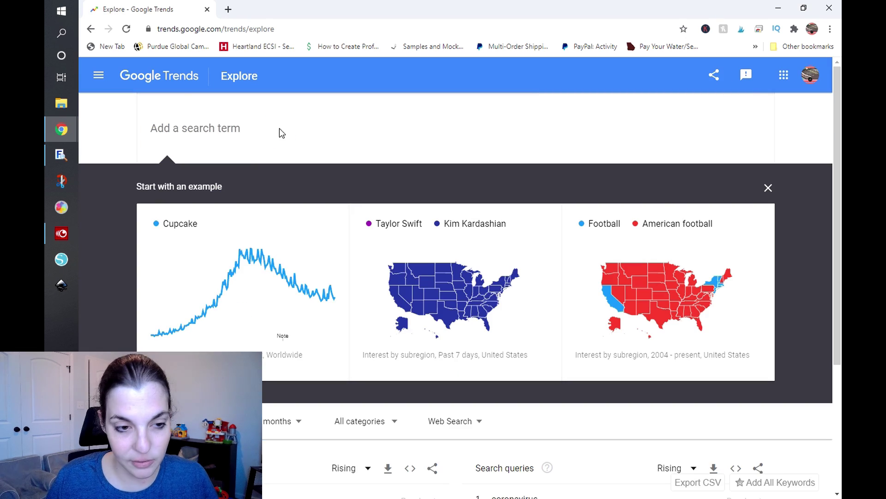
{"action": "type", "text": "SVG"}
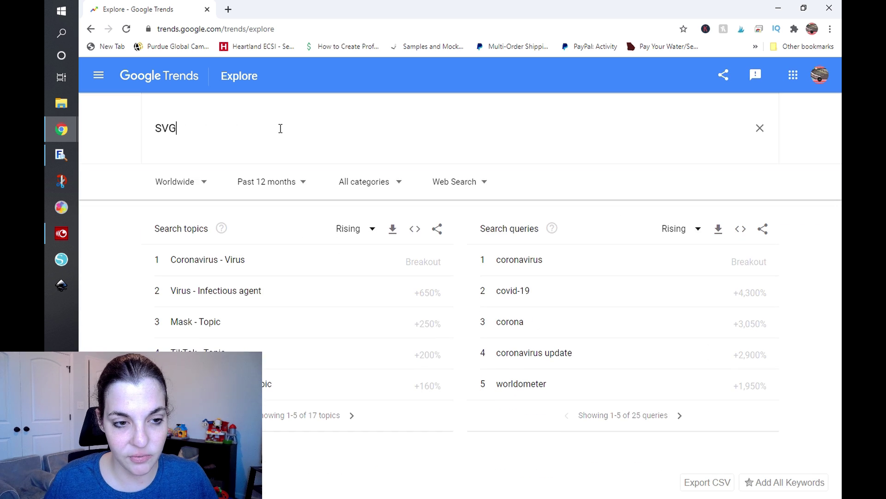
{"action": "key", "text": "Return"}
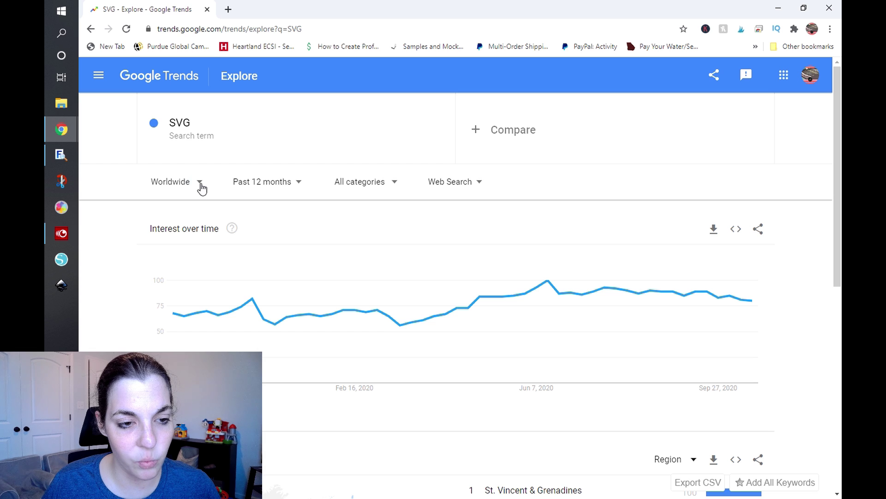
Step: Limit the SVG results to the United States and keep Web Search as the type
{"action": "left_click", "coordinate": [201, 185]}
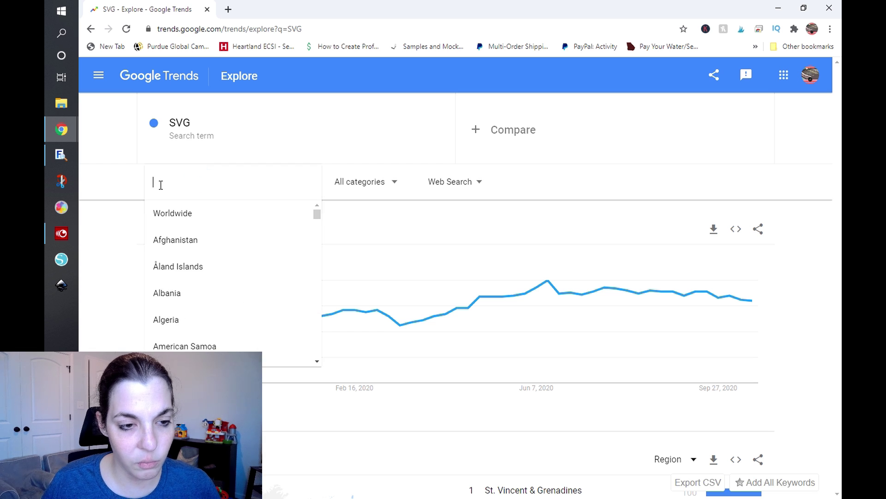
{"action": "type", "text": "unit"}
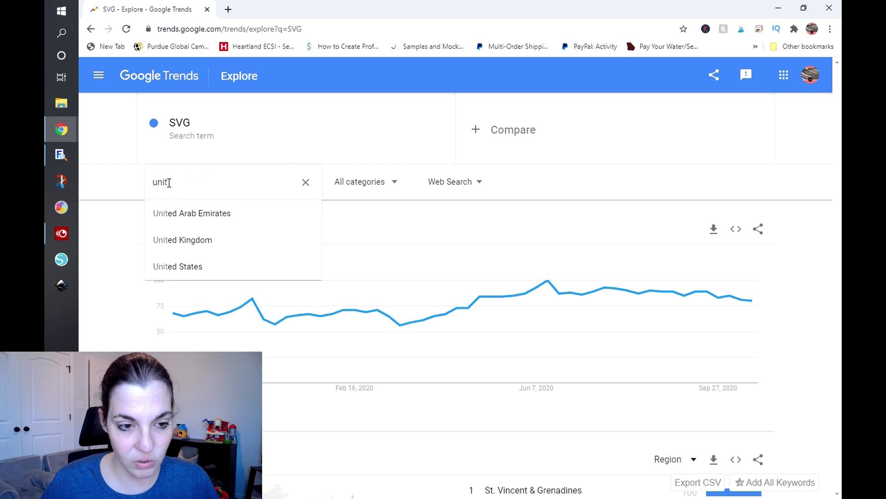
{"action": "left_click", "coordinate": [179, 266]}
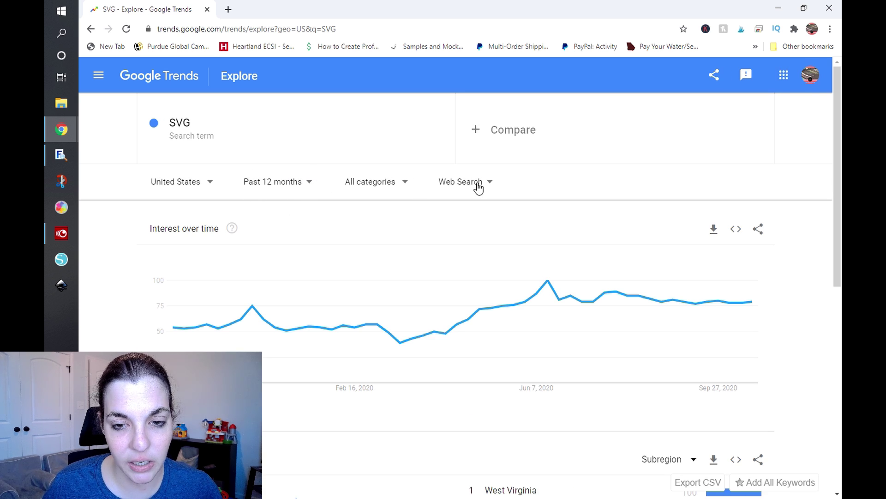
{"action": "left_click", "coordinate": [478, 185]}
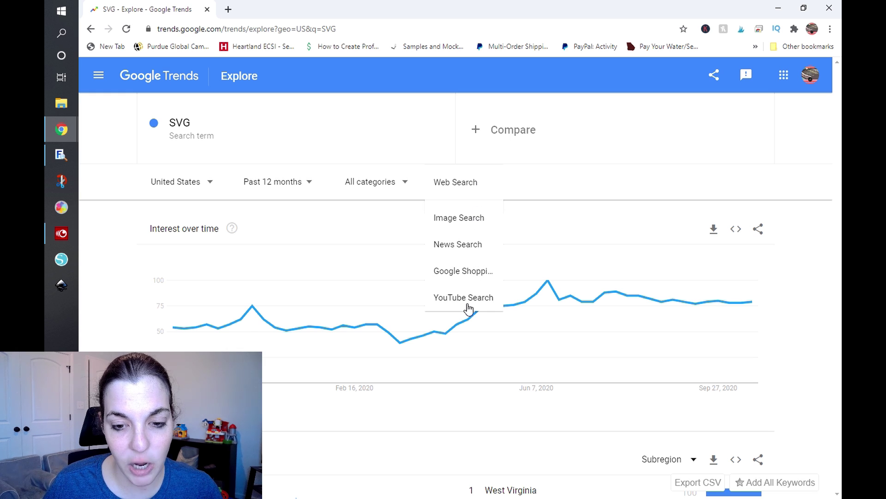
{"action": "left_click", "coordinate": [547, 184]}
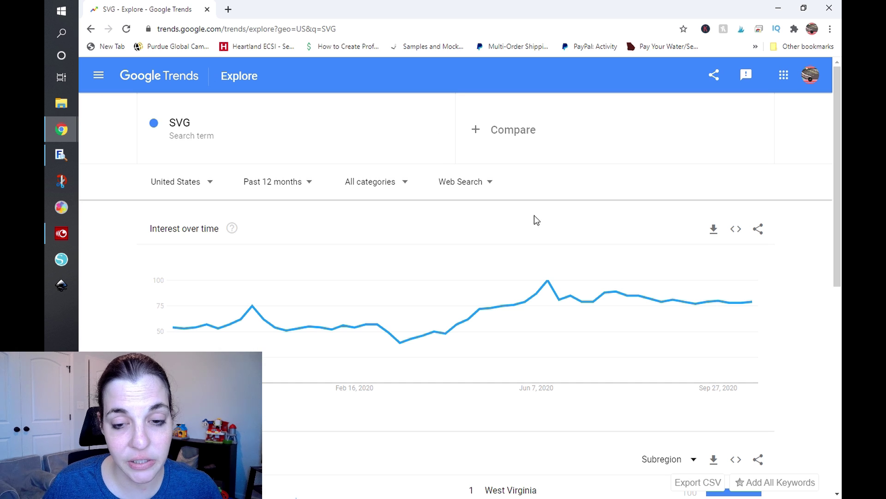
{"action": "scroll", "coordinate": [558, 228], "scroll_direction": "down", "scroll_amount": 6}
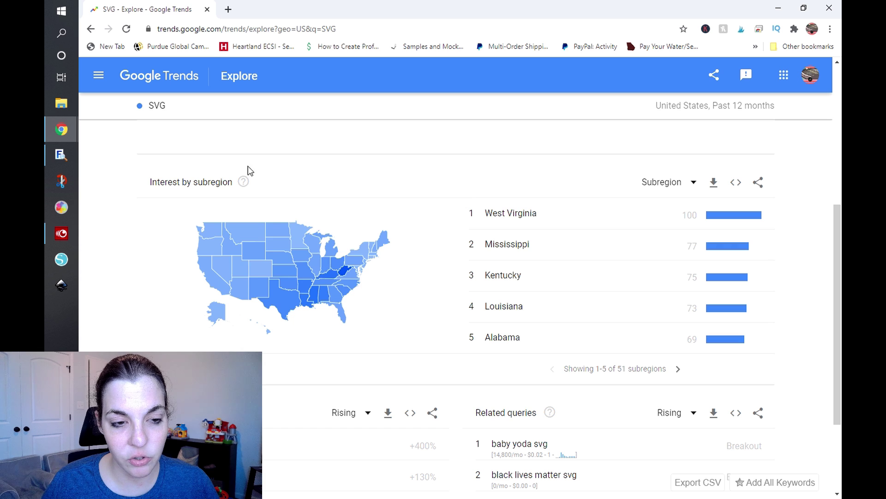
{"action": "scroll", "coordinate": [494, 258], "scroll_direction": "down", "scroll_amount": 2}
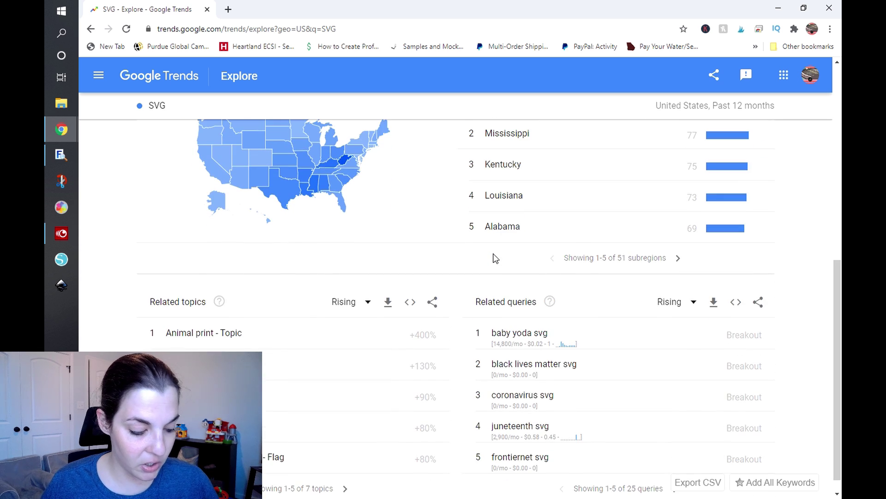
{"action": "scroll", "coordinate": [495, 258], "scroll_direction": "down", "scroll_amount": 1}
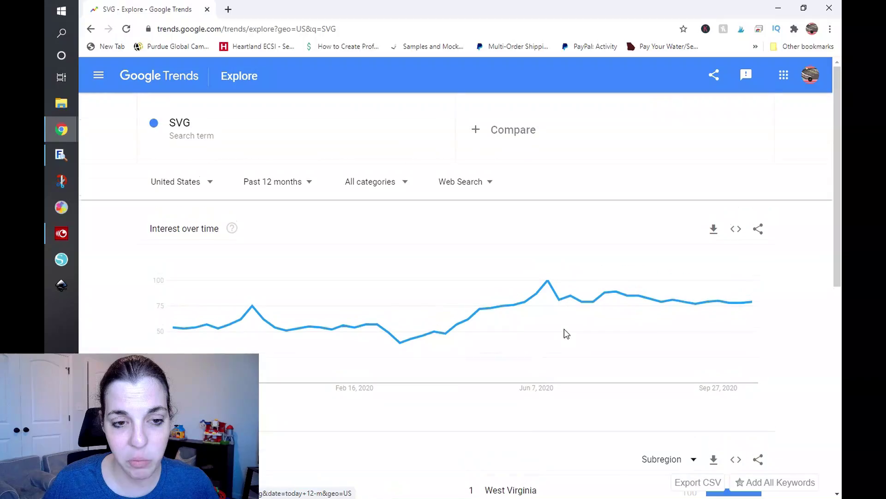
Step: Change the SVG time range to Past 30 days and scroll to the related queries
{"action": "left_click", "coordinate": [290, 185]}
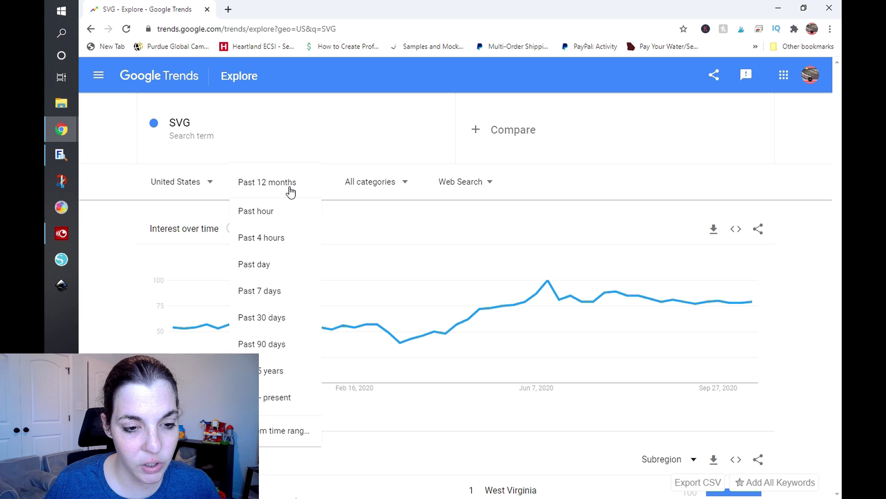
{"action": "left_click", "coordinate": [279, 316]}
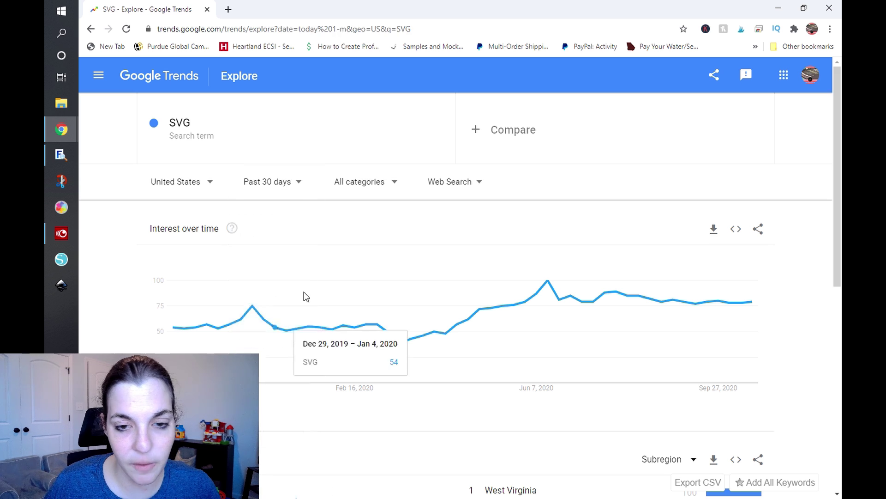
{"action": "scroll", "coordinate": [529, 168], "scroll_direction": "down", "scroll_amount": 6}
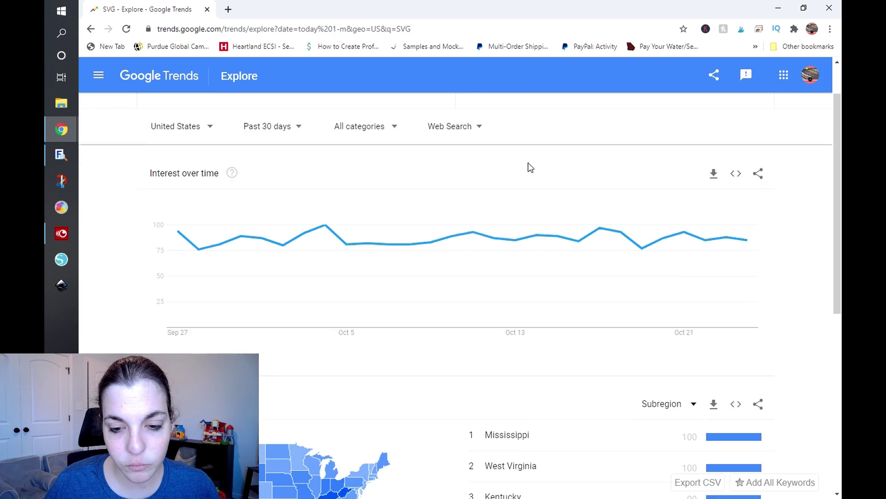
{"action": "scroll", "coordinate": [530, 167], "scroll_direction": "down", "scroll_amount": 3}
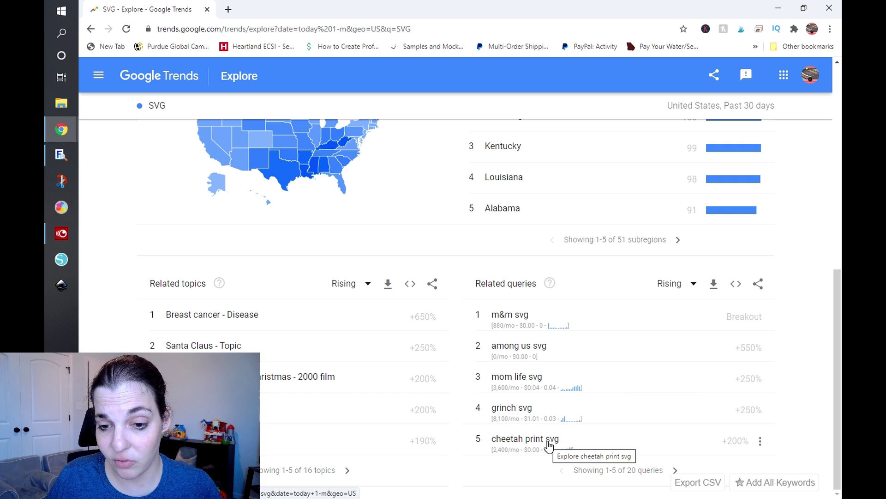
Step: Page through the rising related queries from 6–10 to the last page, then return to the top
{"action": "left_click", "coordinate": [678, 470]}
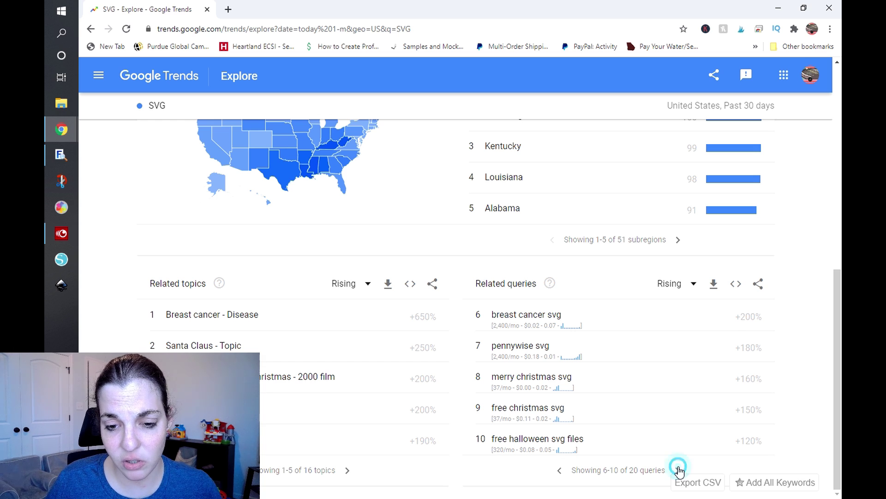
{"action": "left_click", "coordinate": [679, 470]}
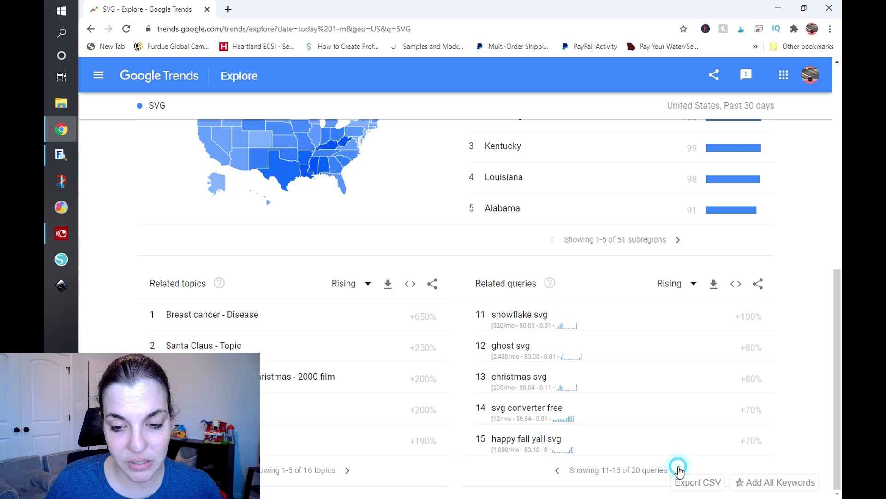
{"action": "left_click", "coordinate": [678, 470]}
{"action": "scroll", "coordinate": [320, 392], "scroll_direction": "up", "scroll_amount": 9}
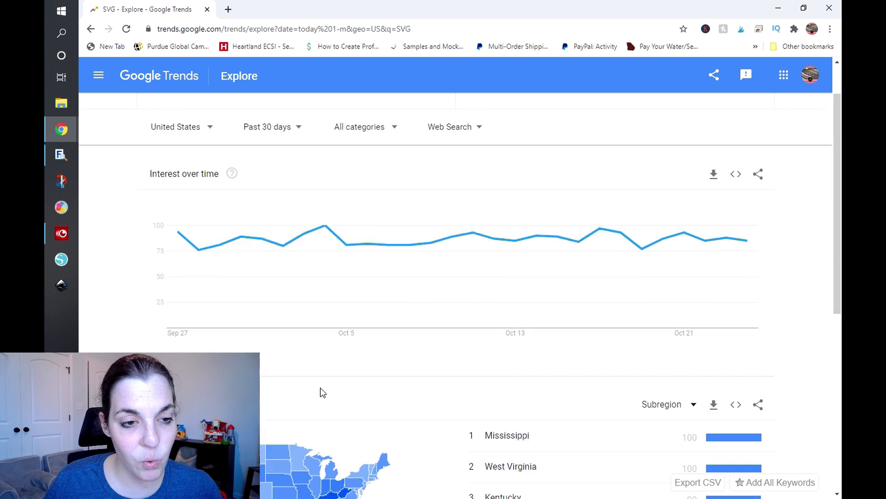
Step: Set the time range to Past 7 days and scroll down to the related queries
{"action": "left_click", "coordinate": [265, 185]}
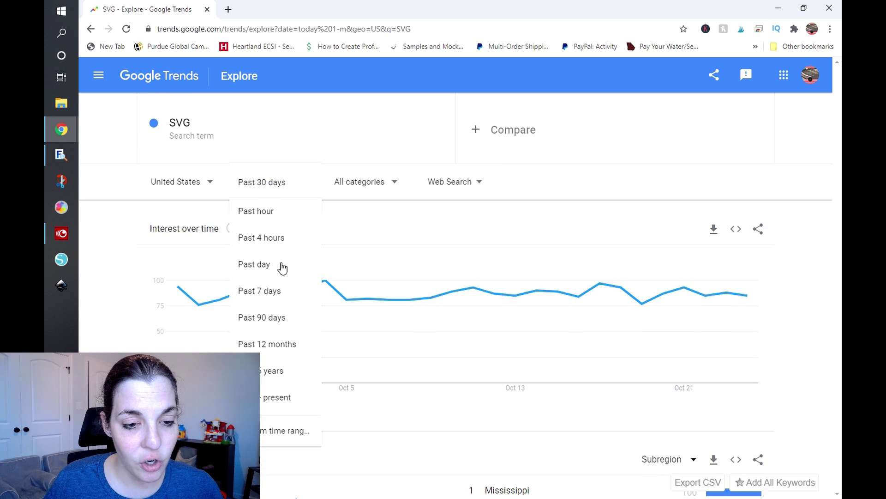
{"action": "left_click", "coordinate": [279, 291]}
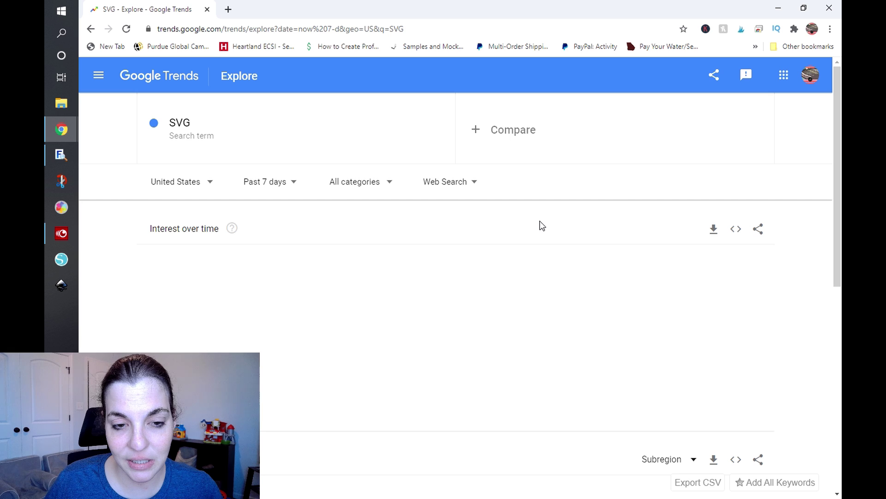
{"action": "scroll", "coordinate": [540, 221], "scroll_direction": "down", "scroll_amount": 8}
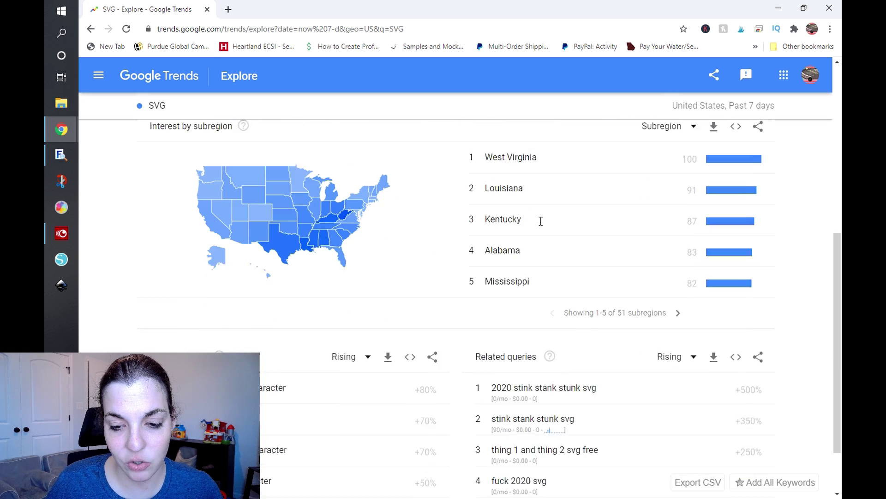
{"action": "scroll", "coordinate": [541, 227], "scroll_direction": "down", "scroll_amount": 1}
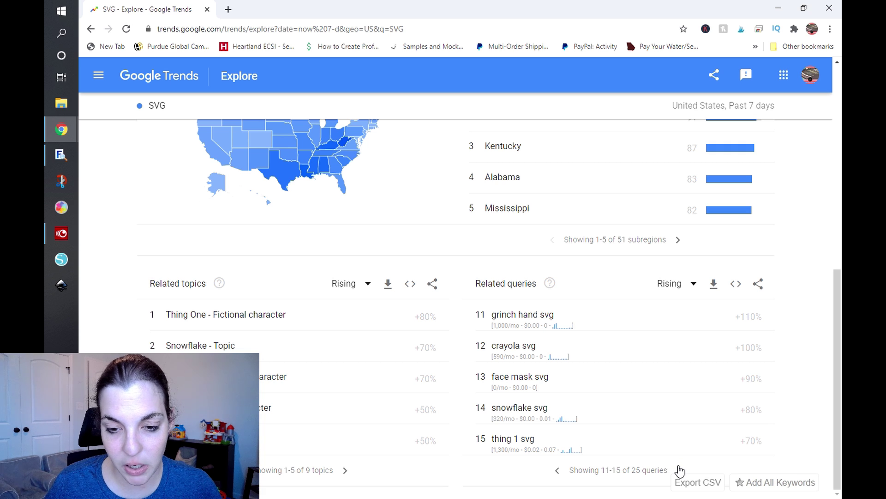
Step: Page forward to rising queries 21–25 of 25, then scroll back up to the filters
{"action": "left_click", "coordinate": [679, 470]}
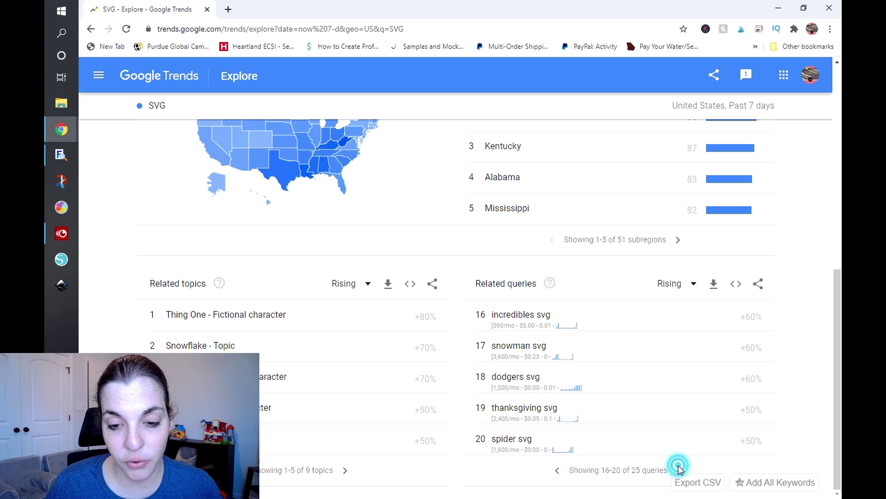
{"action": "left_click", "coordinate": [679, 468]}
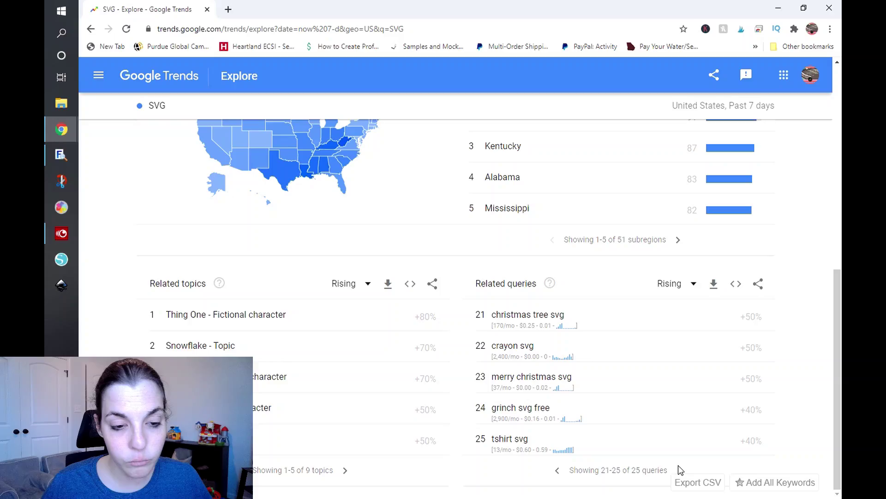
{"action": "scroll", "coordinate": [575, 332], "scroll_direction": "up", "scroll_amount": 9}
{"action": "scroll", "coordinate": [575, 333], "scroll_direction": "up", "scroll_amount": 2}
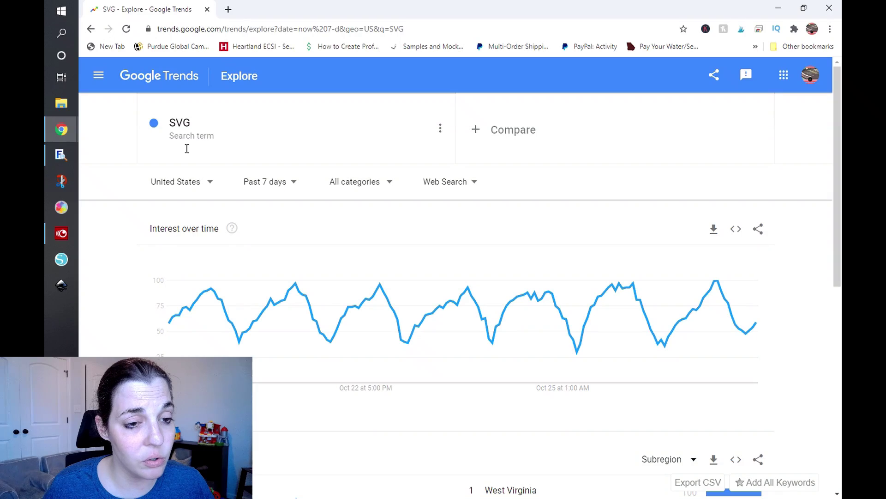
Step: Switch the SVG search type to Image Search
{"action": "left_click", "coordinate": [462, 186]}
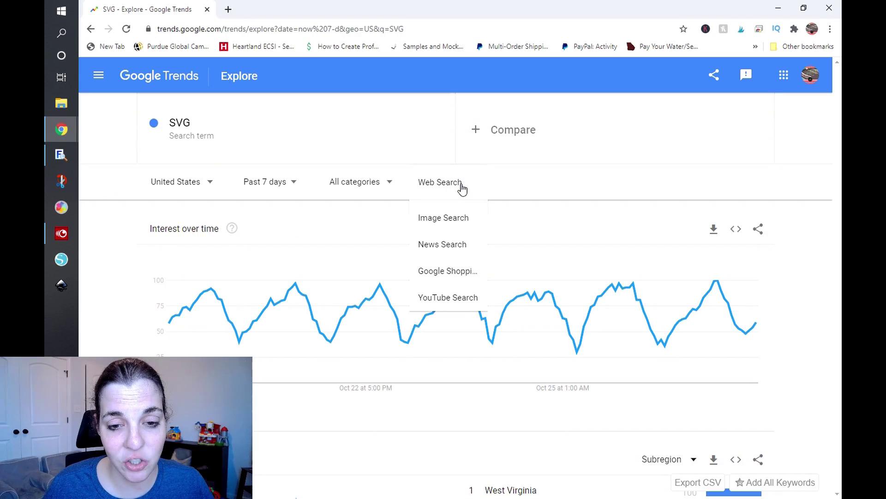
{"action": "left_click", "coordinate": [452, 215]}
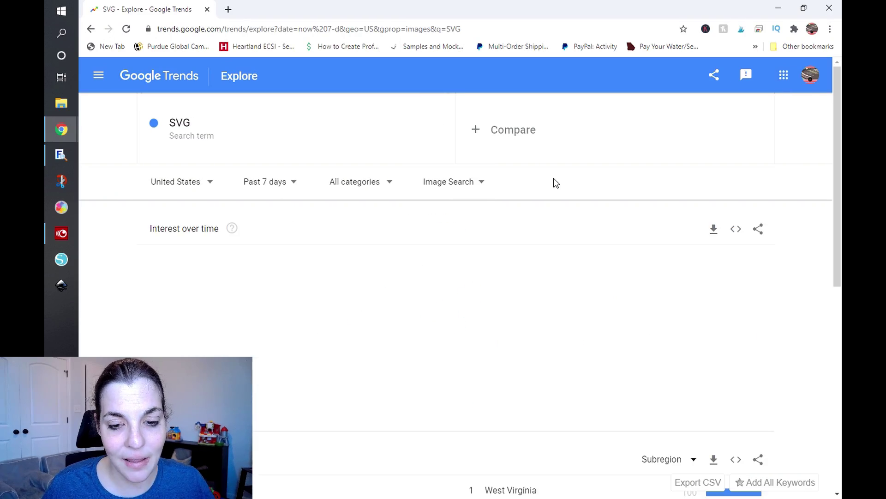
{"action": "scroll", "coordinate": [553, 178], "scroll_direction": "down", "scroll_amount": 3}
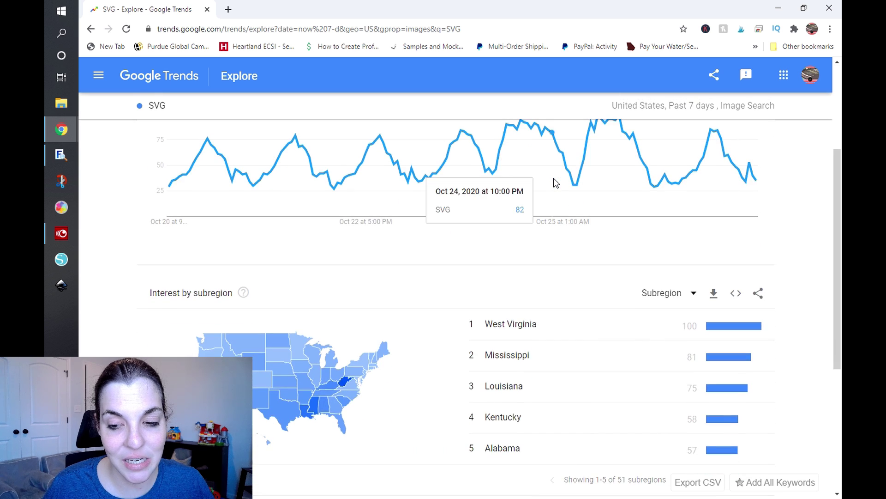
{"action": "scroll", "coordinate": [355, 196], "scroll_direction": "up", "scroll_amount": 3}
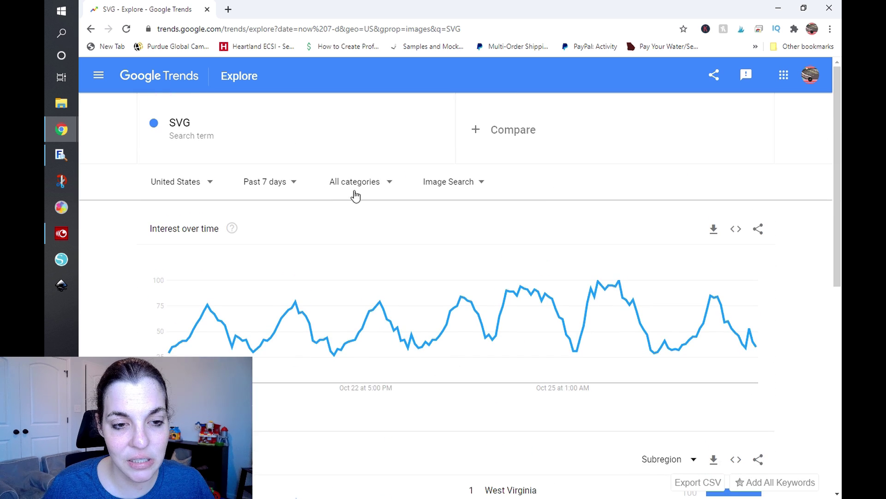
Step: Widen the time range to Past 12 months and review the chart
{"action": "left_click", "coordinate": [296, 182]}
{"action": "left_click", "coordinate": [277, 344]}
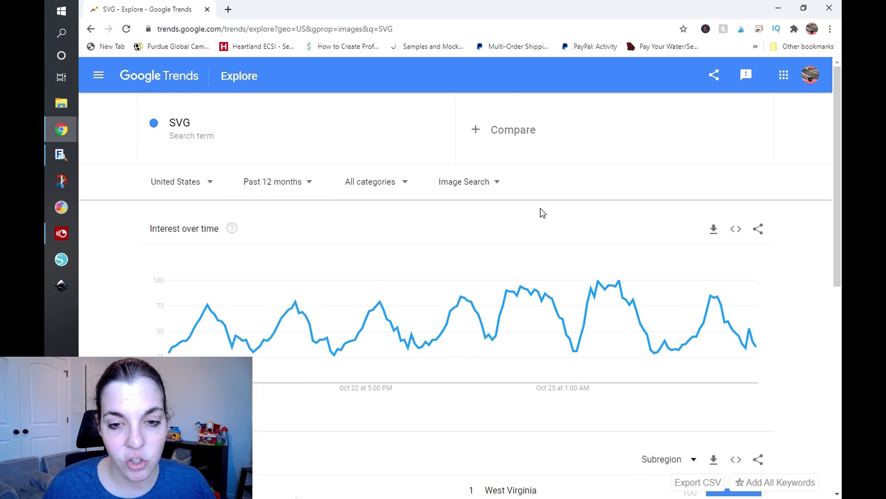
{"action": "scroll", "coordinate": [557, 179], "scroll_direction": "down", "scroll_amount": 8}
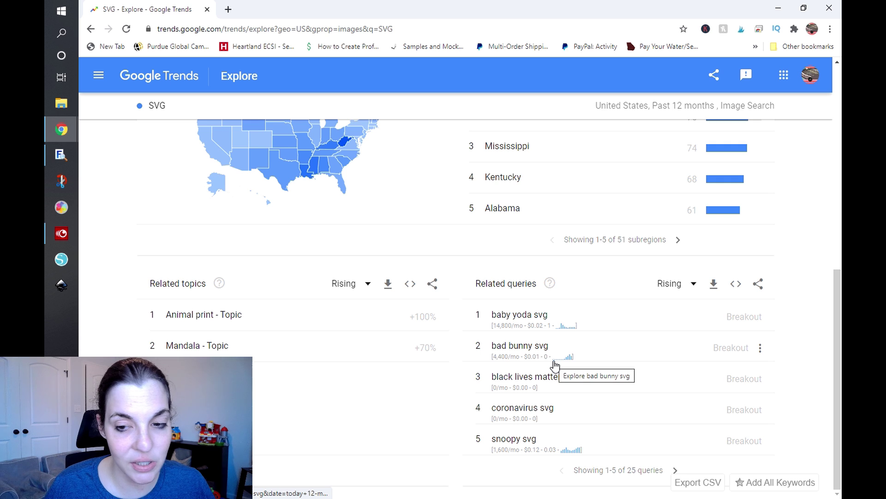
{"action": "scroll", "coordinate": [555, 366], "scroll_direction": "up", "scroll_amount": 10}
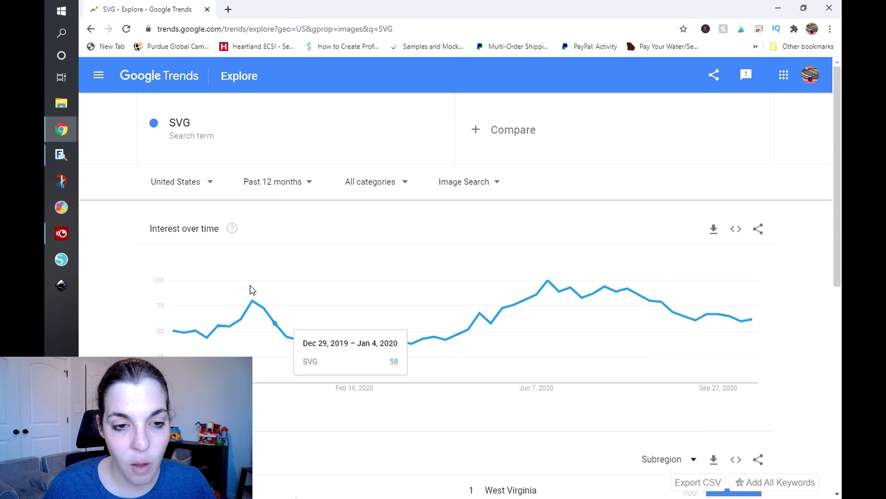
Step: Change the time range to Past 30 days and scroll down to the results
{"action": "left_click", "coordinate": [290, 184]}
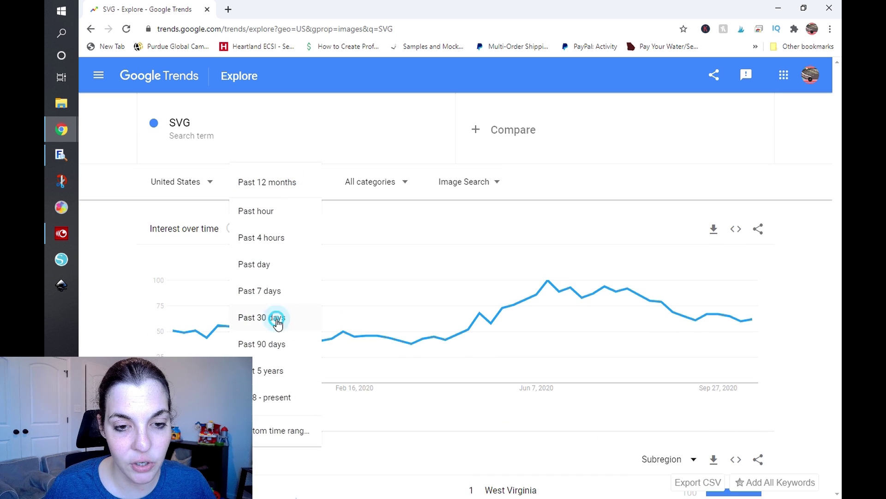
{"action": "left_click", "coordinate": [276, 318]}
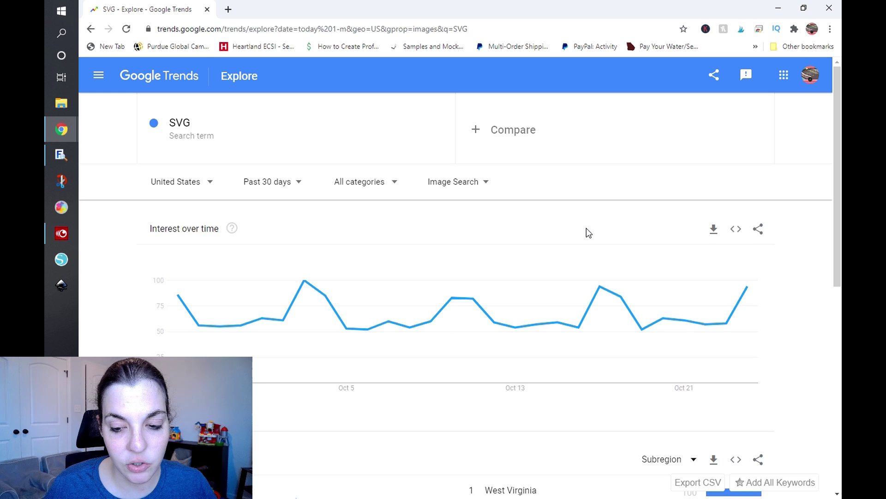
{"action": "scroll", "coordinate": [588, 232], "scroll_direction": "down", "scroll_amount": 9}
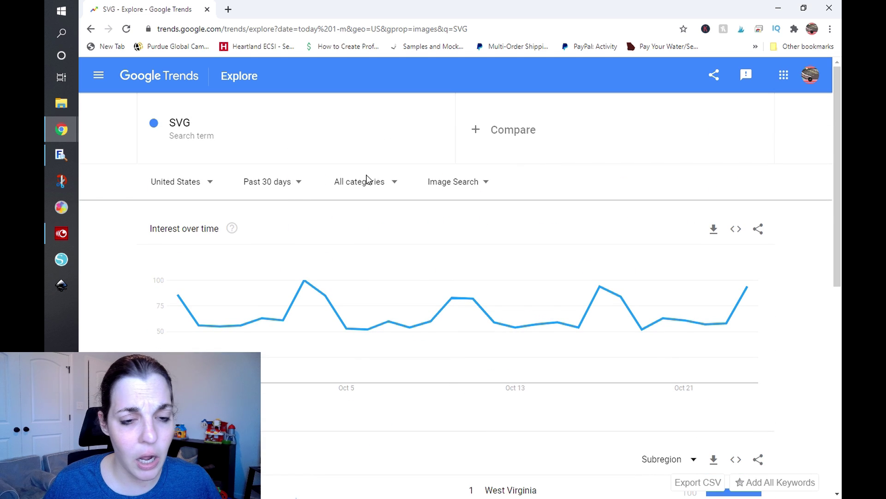
Step: Change the search type from Image Search to Web Search and review the results
{"action": "left_click", "coordinate": [482, 190]}
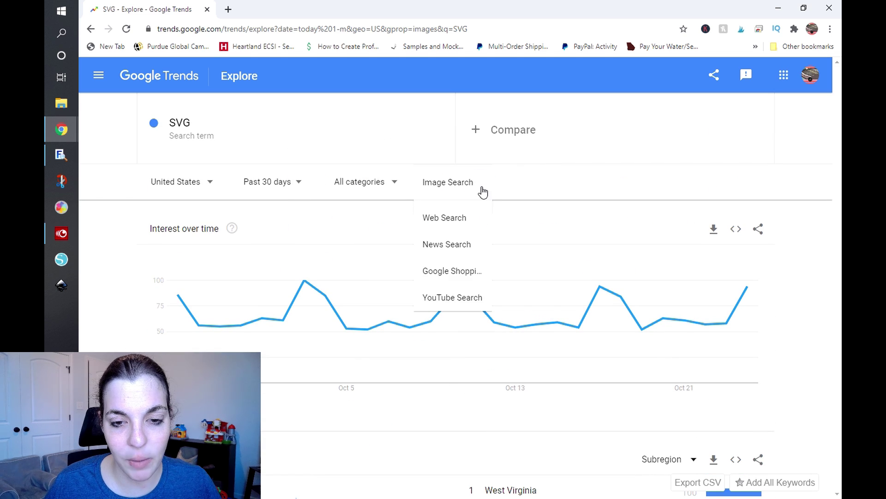
{"action": "left_click", "coordinate": [452, 217]}
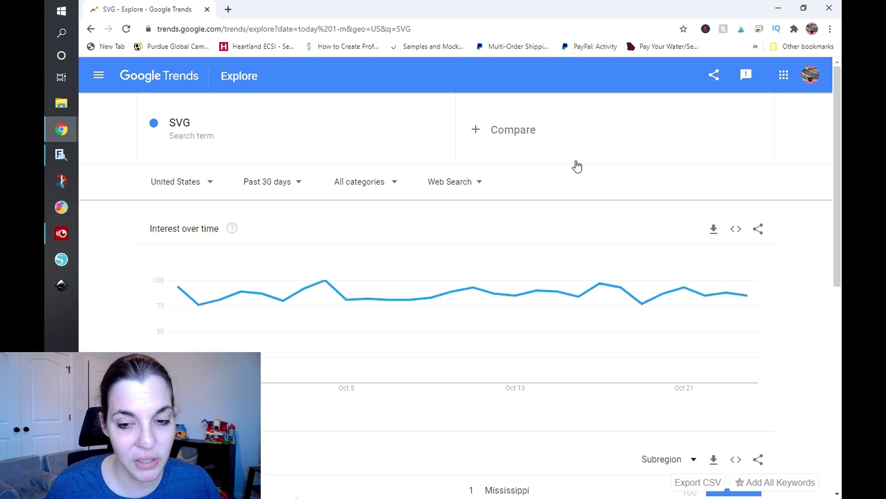
{"action": "scroll", "coordinate": [562, 207], "scroll_direction": "down", "scroll_amount": 8}
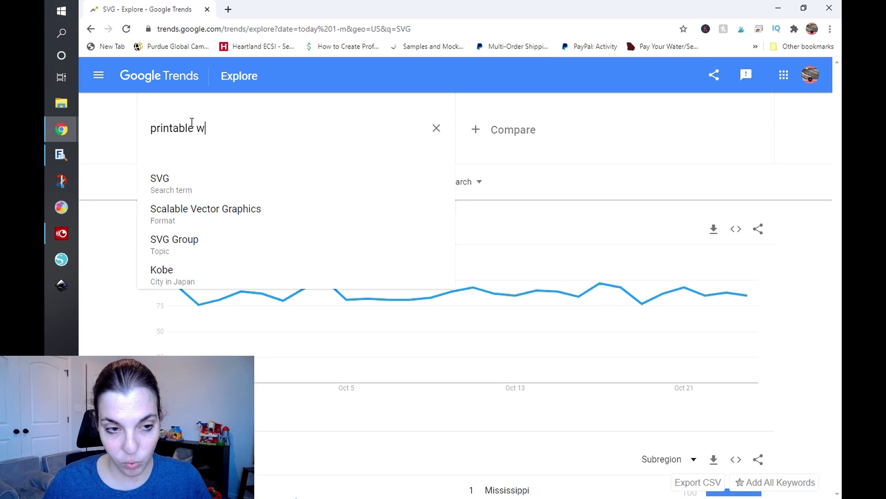
Step: Search for 'printable wall art' and check its results
{"action": "type", "text": "printable wall art"}
{"action": "key", "text": "Return"}
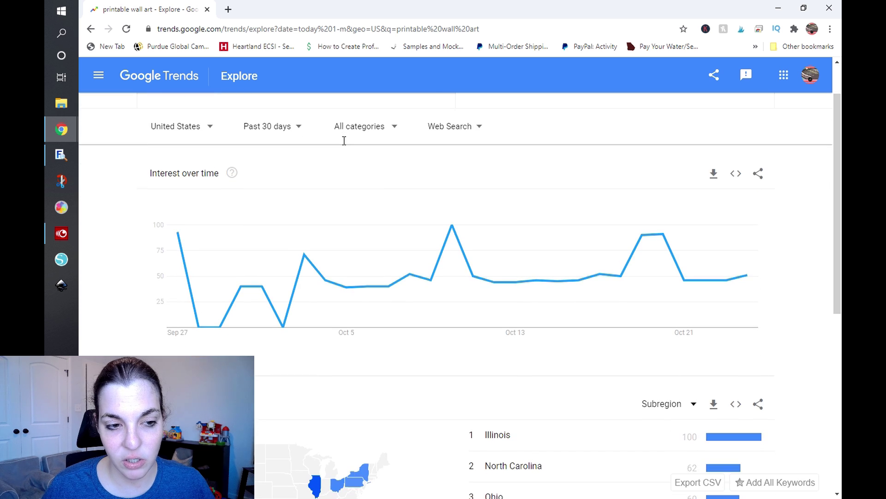
{"action": "scroll", "coordinate": [343, 141], "scroll_direction": "down", "scroll_amount": 9}
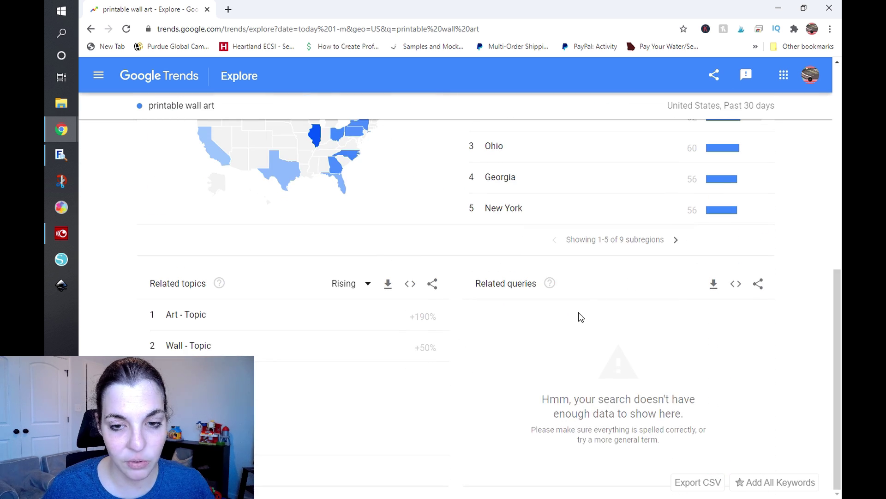
{"action": "scroll", "coordinate": [578, 312], "scroll_direction": "up", "scroll_amount": 9}
Step: Replace the search term with 'wall art' and review its related queries
{"action": "left_click", "coordinate": [186, 120]}
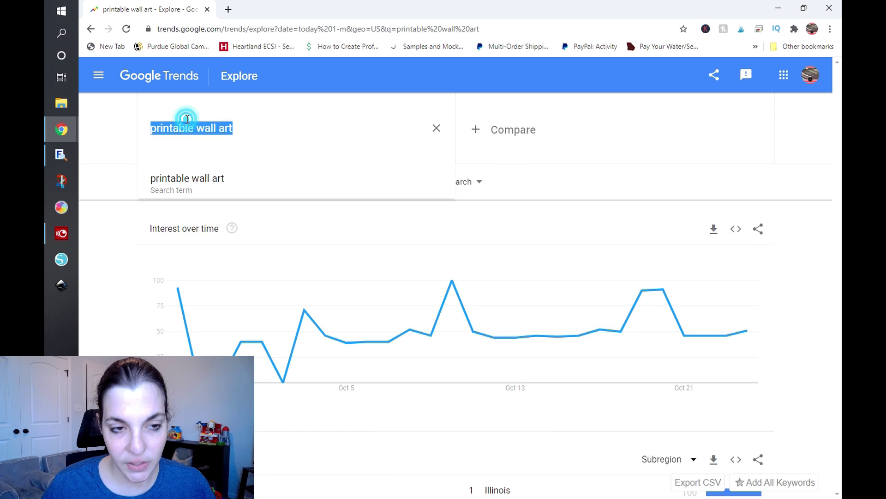
{"action": "type", "text": "wall"}
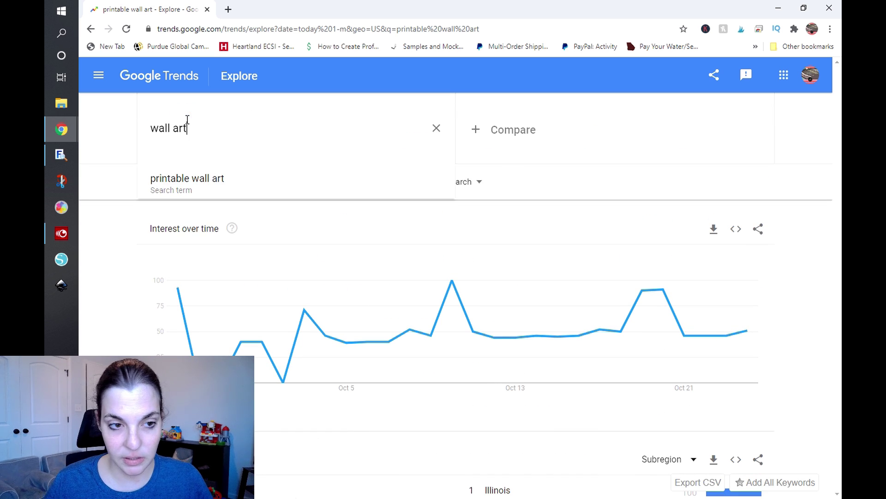
{"action": "type", "text": " art"}
{"action": "key", "text": "Return"}
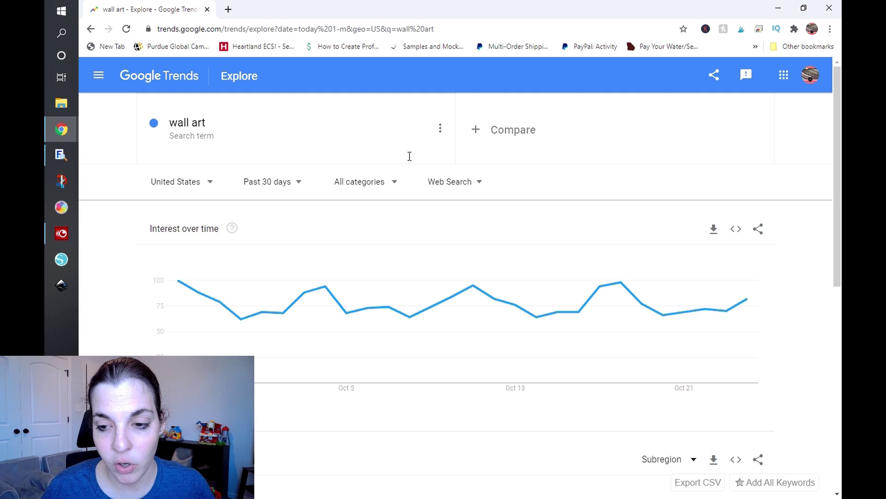
{"action": "scroll", "coordinate": [409, 156], "scroll_direction": "down", "scroll_amount": 9}
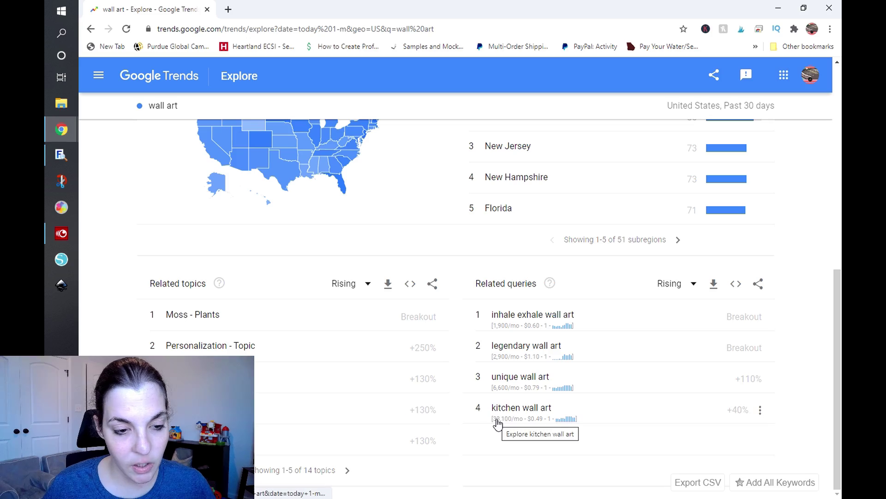
{"action": "scroll", "coordinate": [498, 423], "scroll_direction": "up", "scroll_amount": 9}
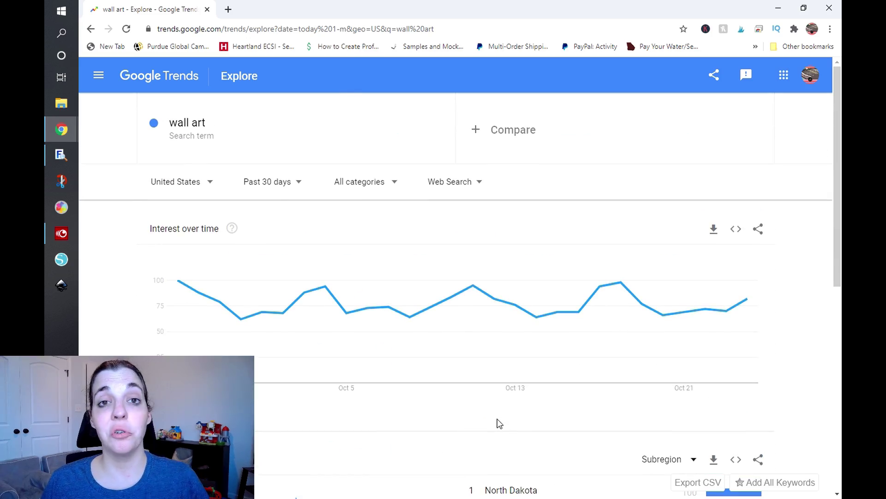